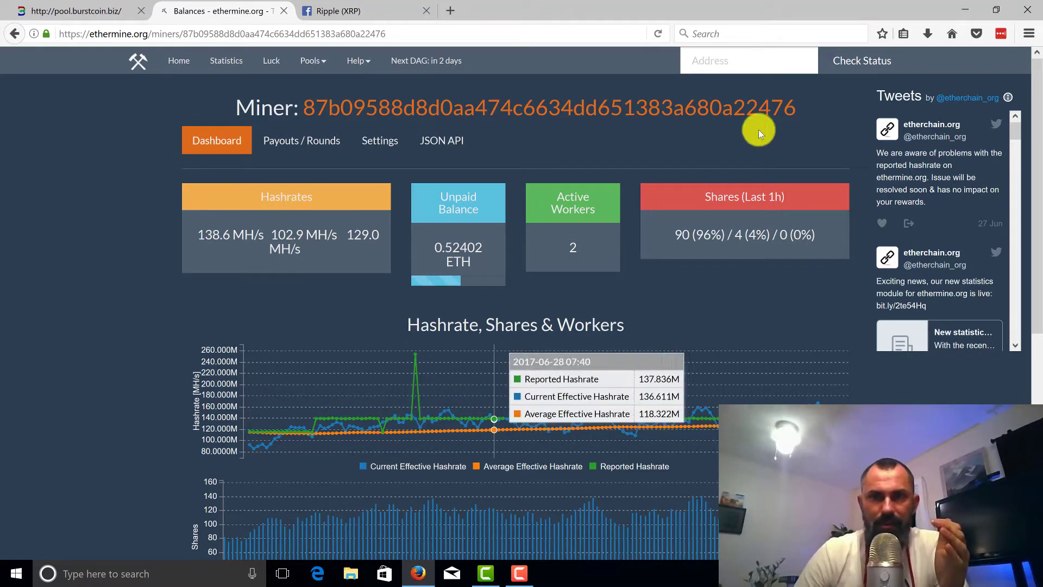
# Step: Review the last 100 payouts chart, income per round chart and payouts table on the Payouts / Rounds page
pyautogui.click(707, 60)
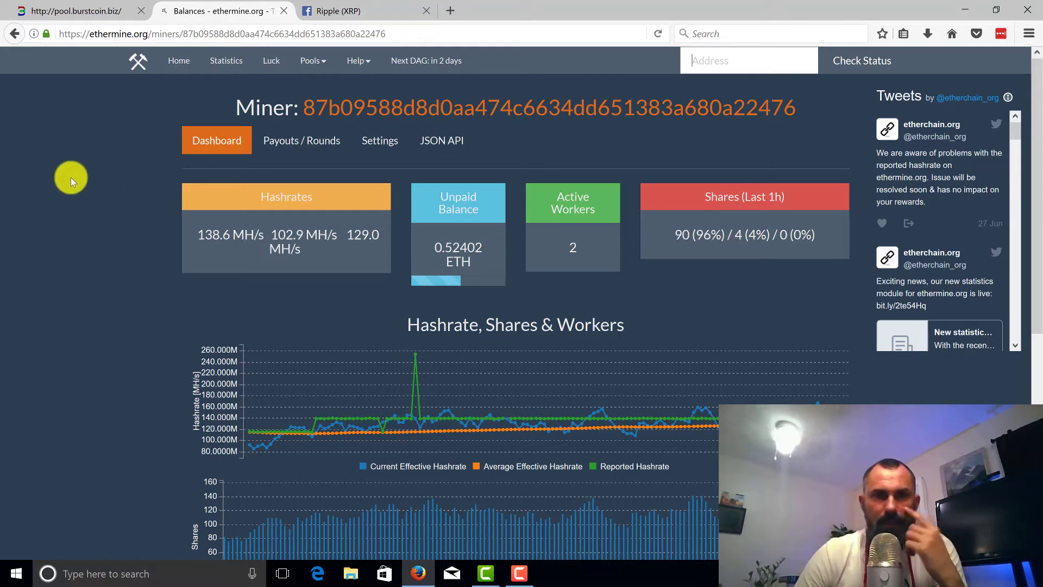
pyautogui.click(302, 144)
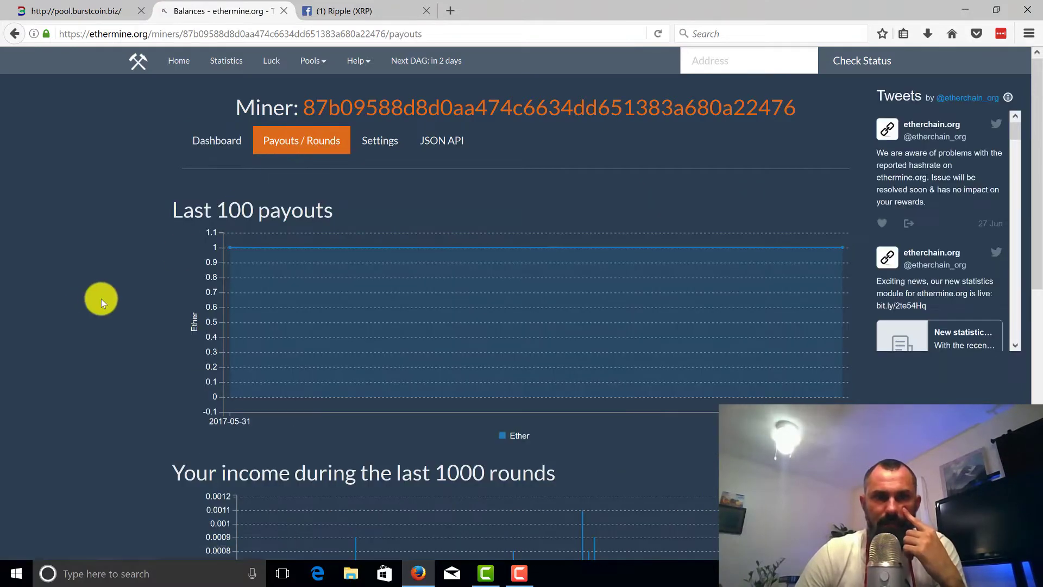
pyautogui.scroll(-3, 82, 313)
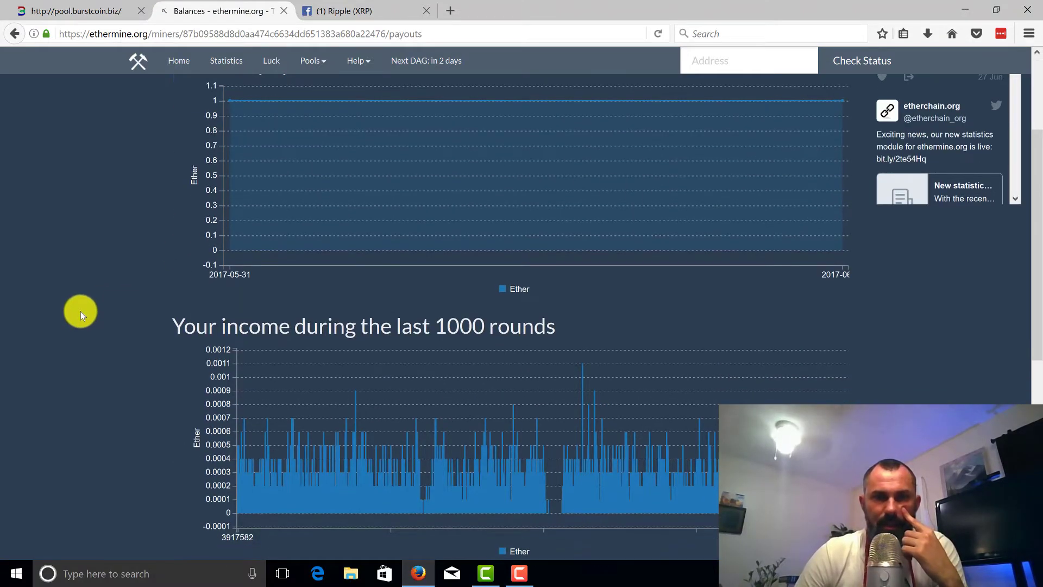
pyautogui.scroll(1, 245, 242)
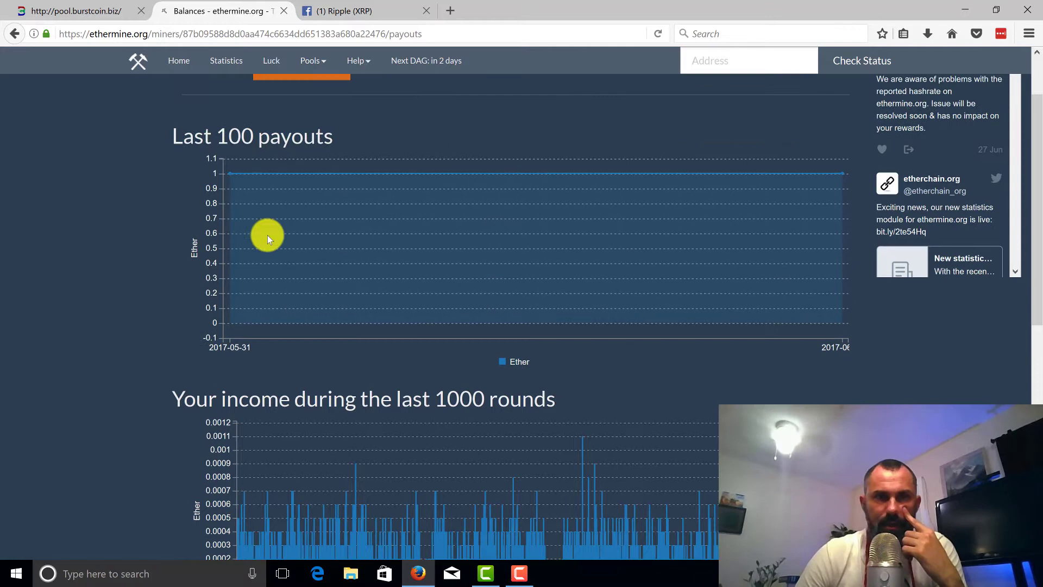
pyautogui.scroll(-3, 298, 215)
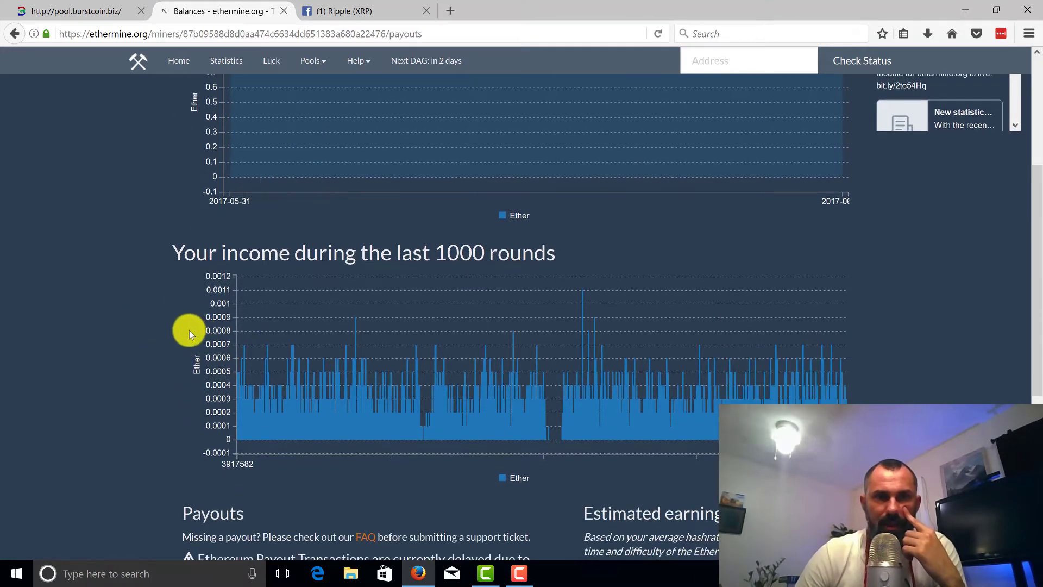
pyautogui.scroll(-1, 487, 317)
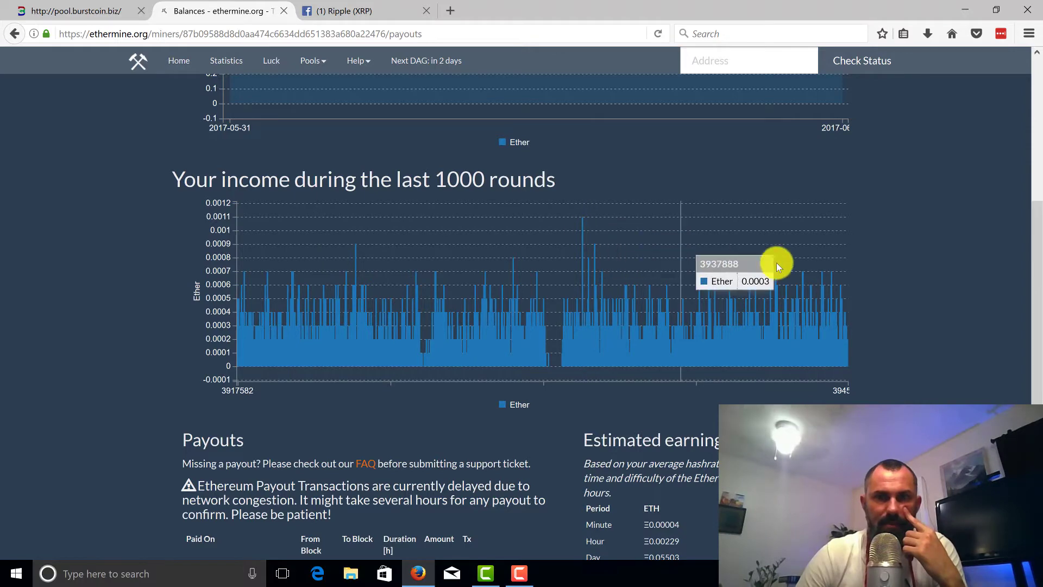
pyautogui.scroll(-2, 254, 286)
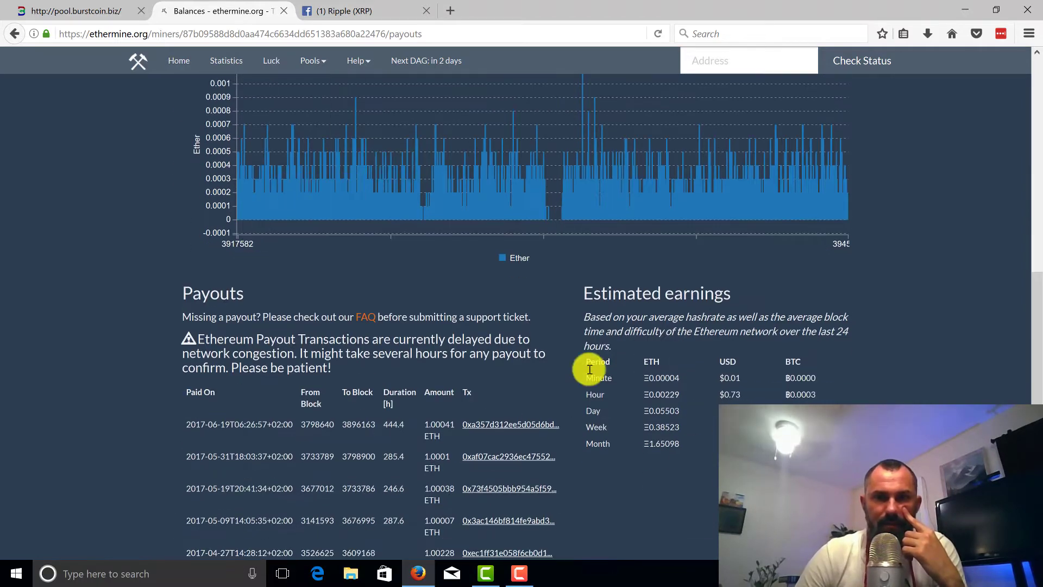
pyautogui.scroll(7, 77, 368)
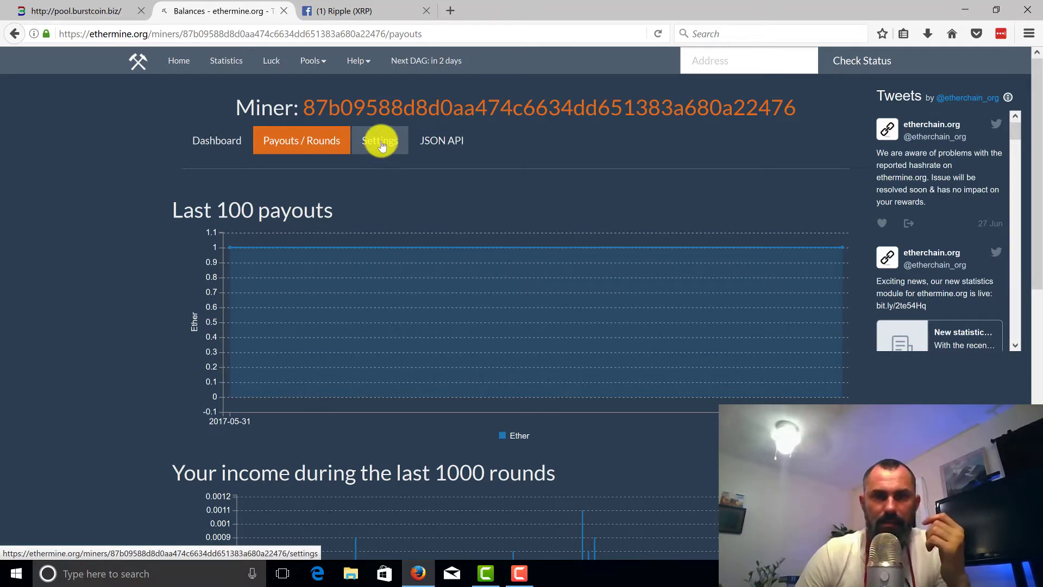
# Step: In Settings, enable offline-worker e-mail alerts and fill in the suggested alert e-mail address
pyautogui.click(380, 142)
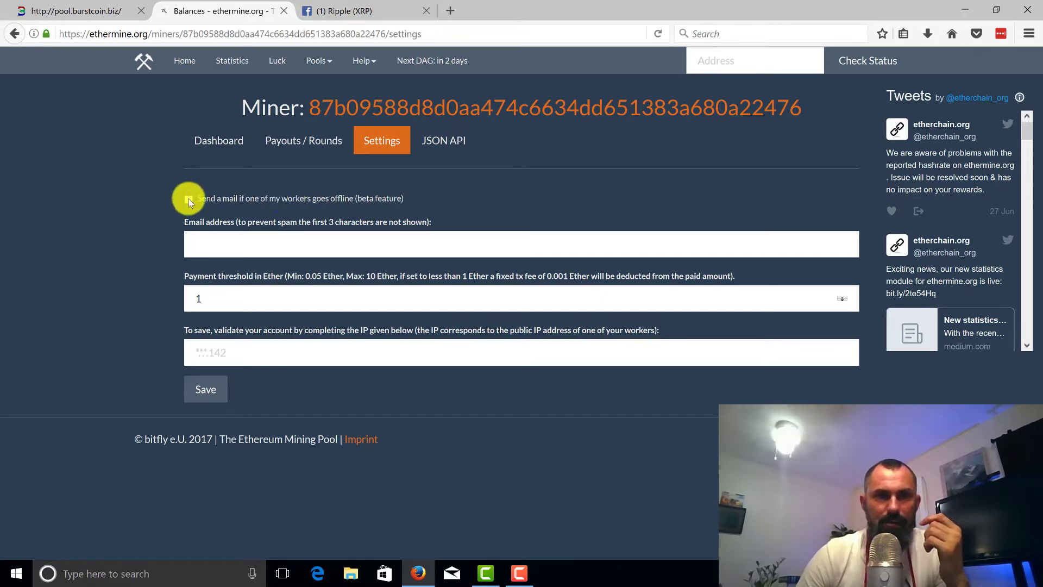
pyautogui.click(188, 199)
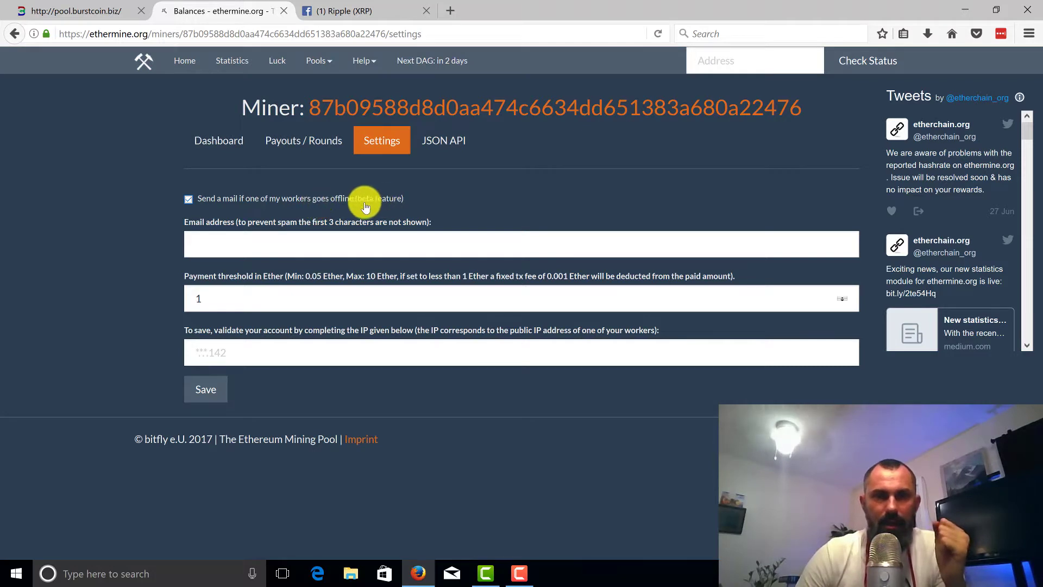
pyautogui.click(288, 249)
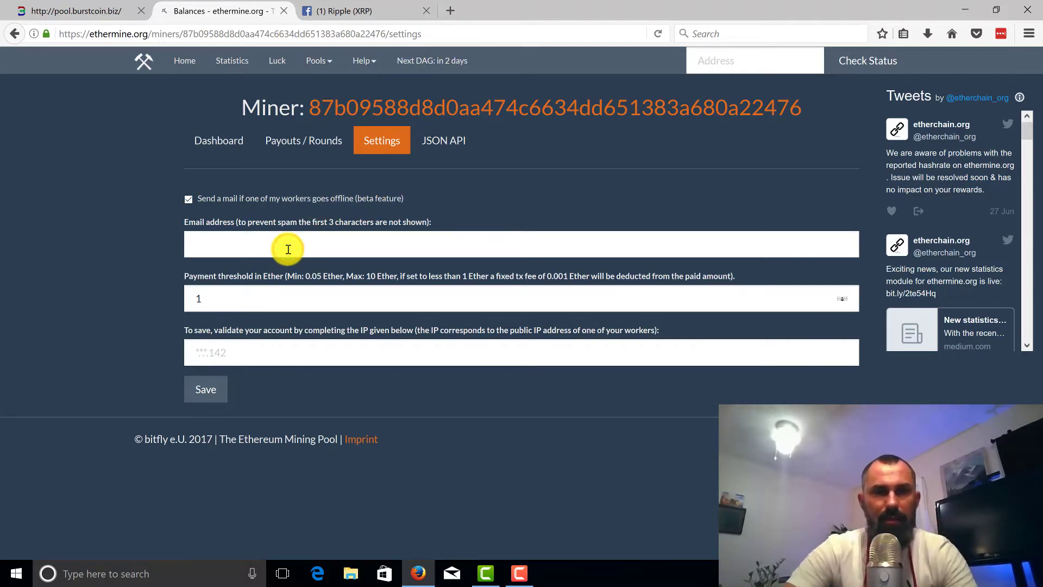
pyautogui.write('m')
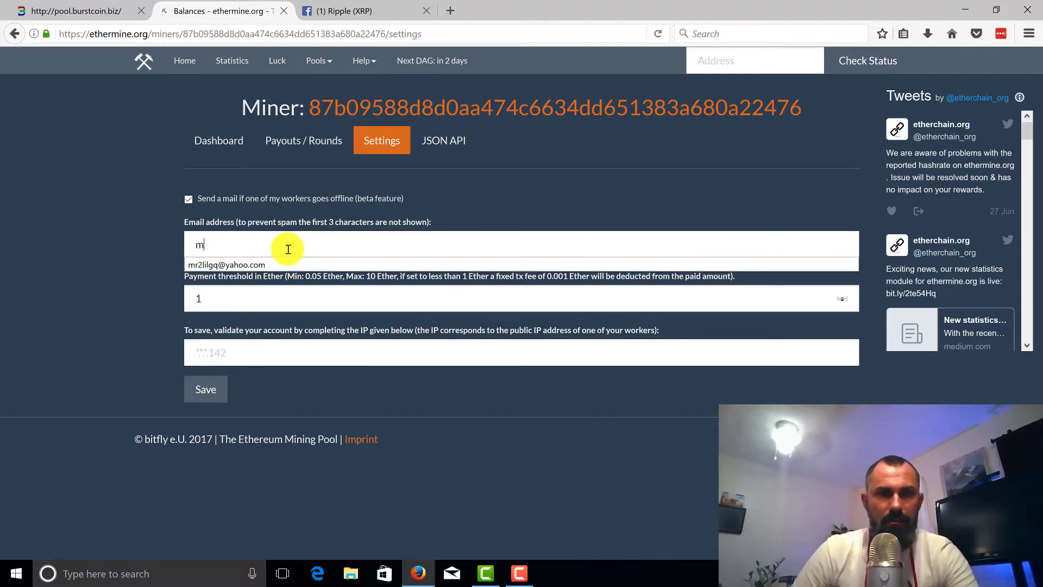
pyautogui.click(250, 265)
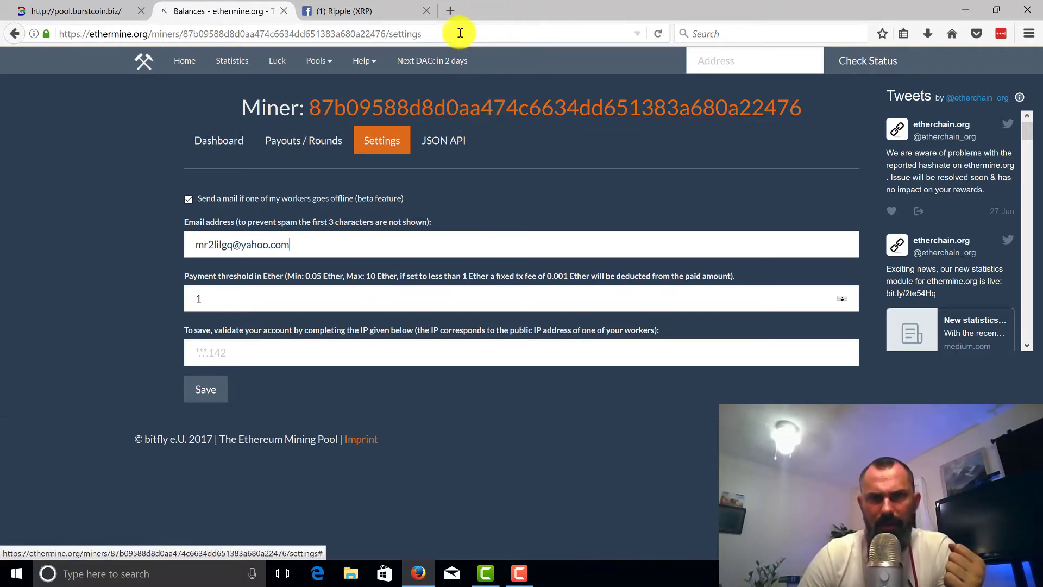
# Step: Change the payment threshold from 1 to .5 Ether
pyautogui.click(234, 299)
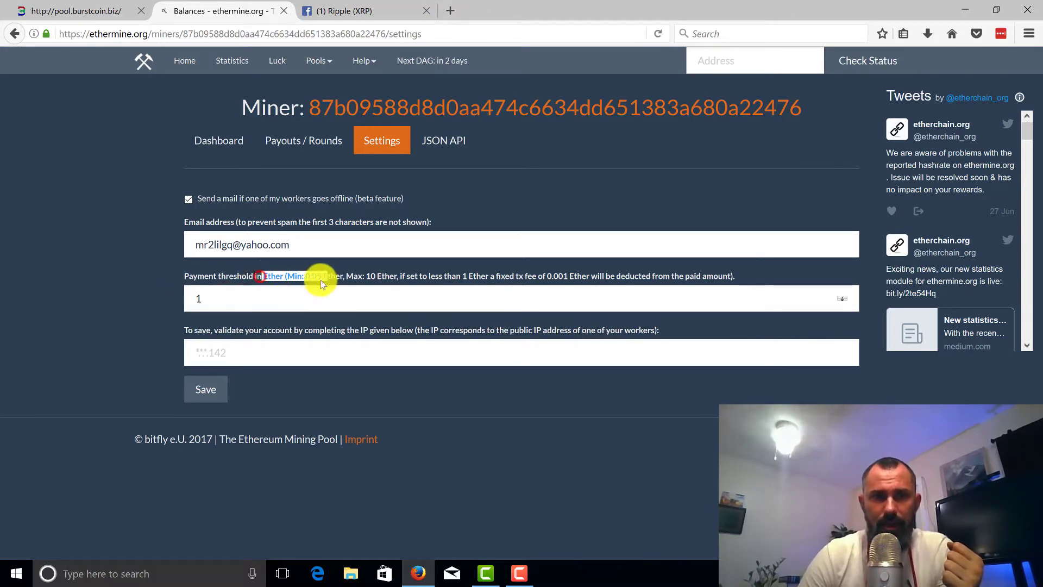
pyautogui.click(274, 299)
pyautogui.click(239, 297)
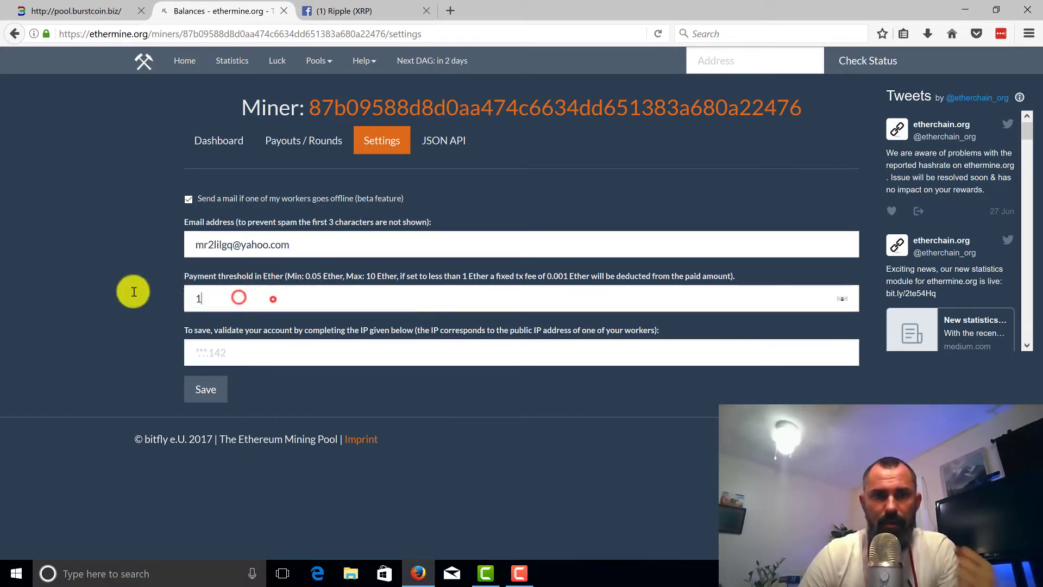
pyautogui.hotkey('ctrl', 'a')
pyautogui.write('.5')
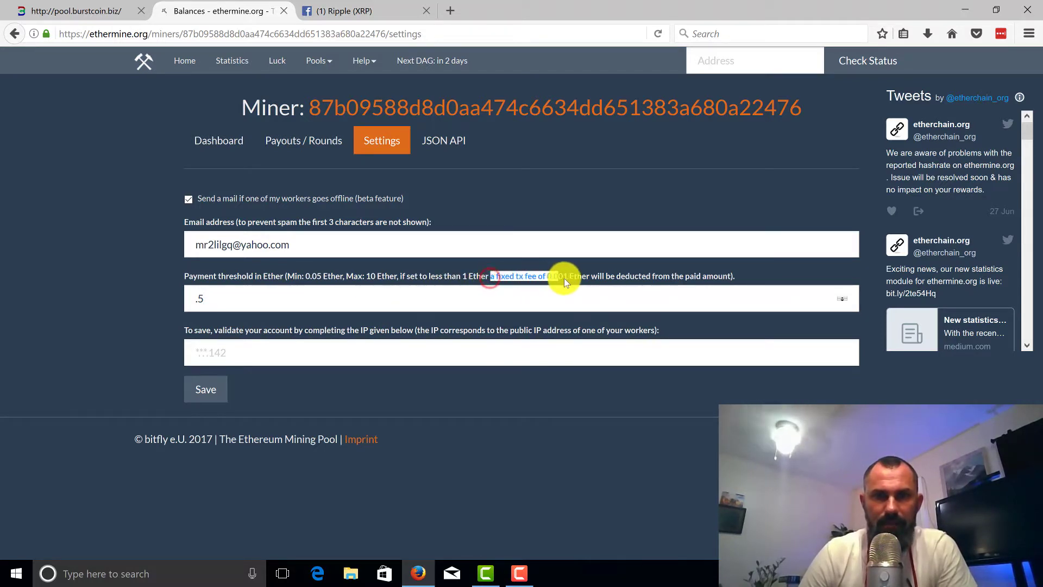
pyautogui.click(549, 277)
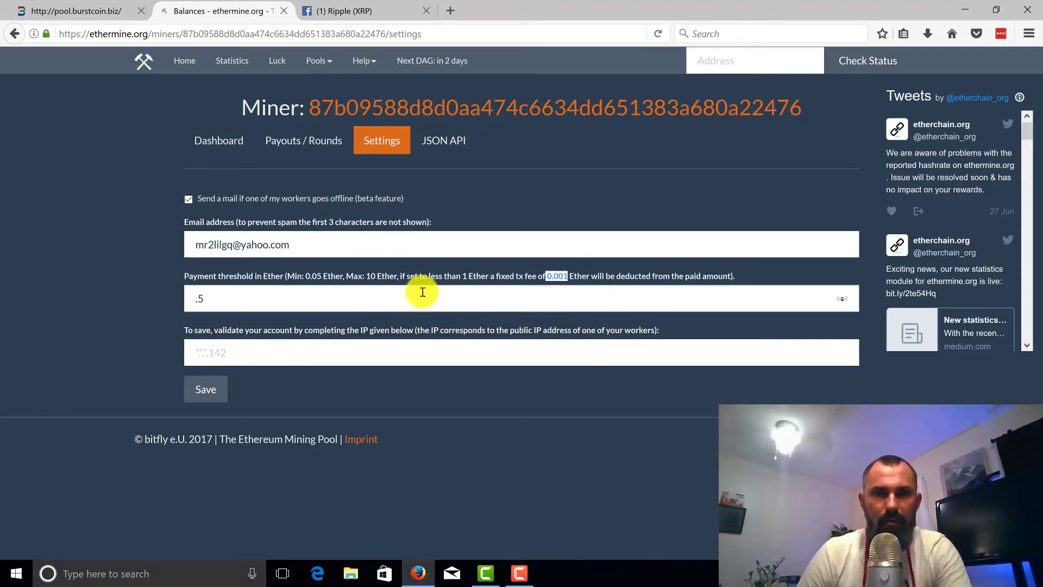
# Step: In a new tab, replace the Google query with 'eth to usd' and search
pyautogui.click(451, 12)
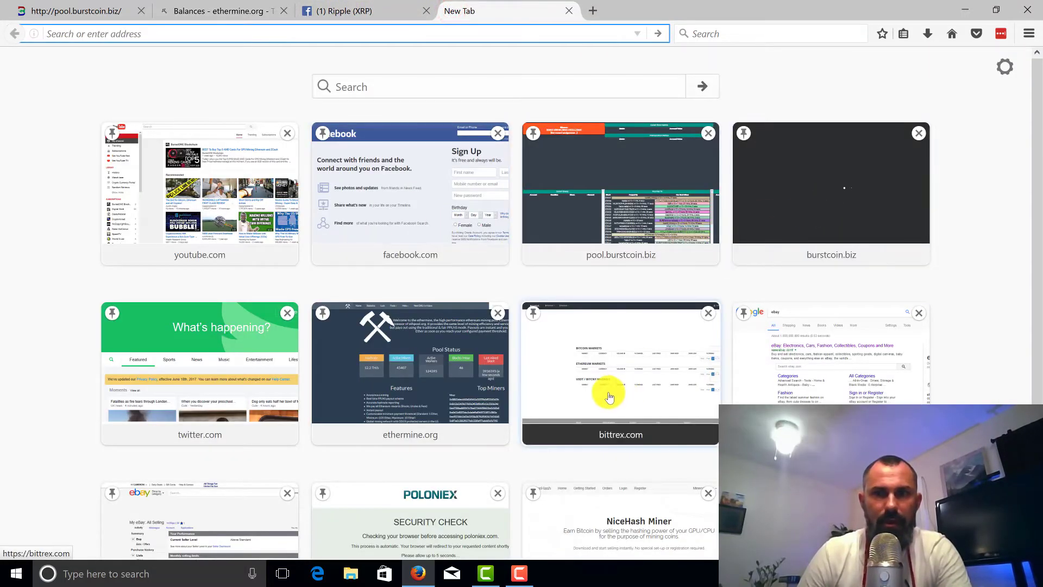
pyautogui.click(805, 377)
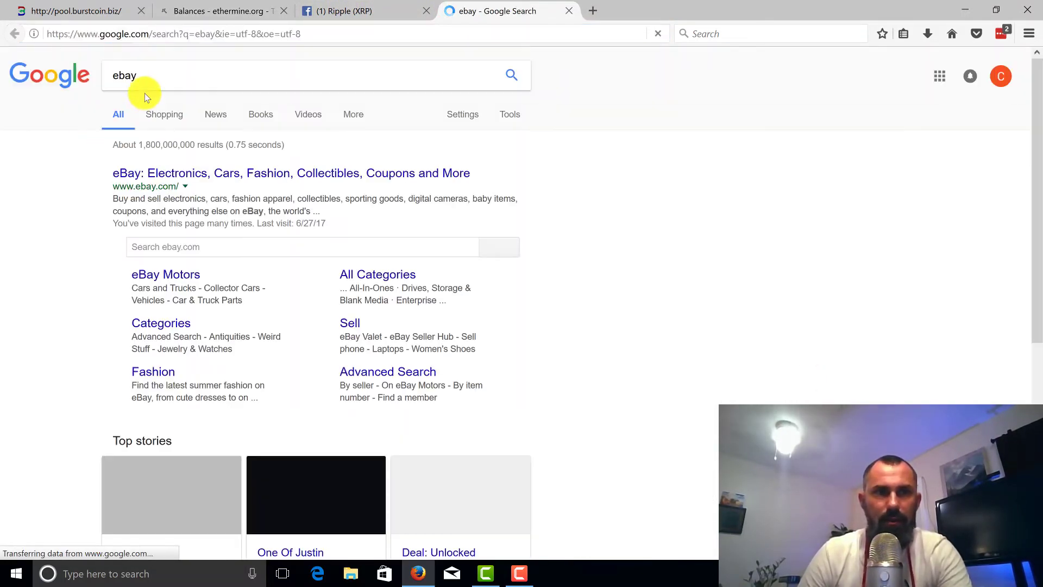
pyautogui.click(150, 76)
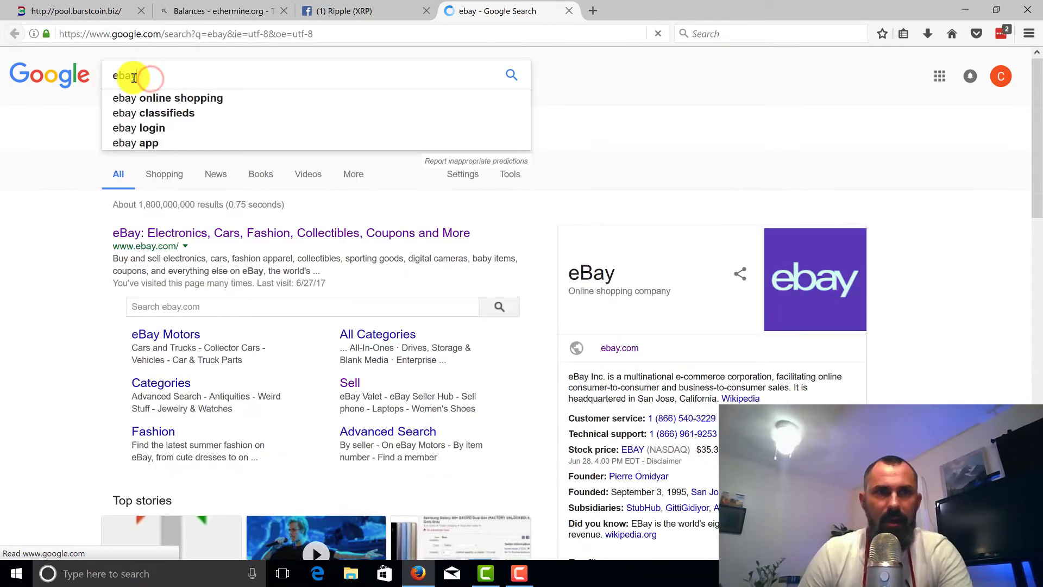
pyautogui.doubleClick(134, 77)
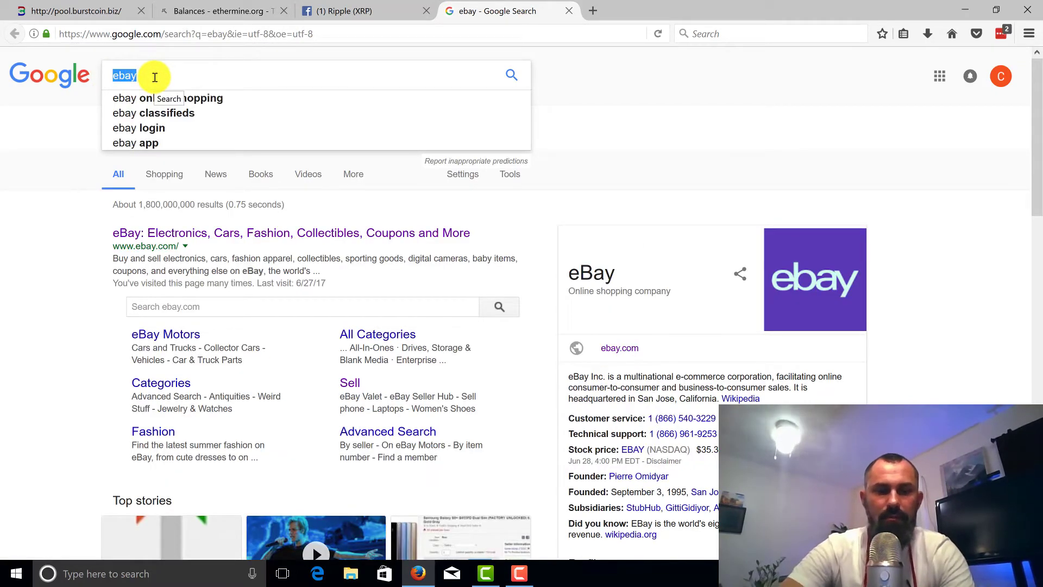
pyautogui.write('eth to ')
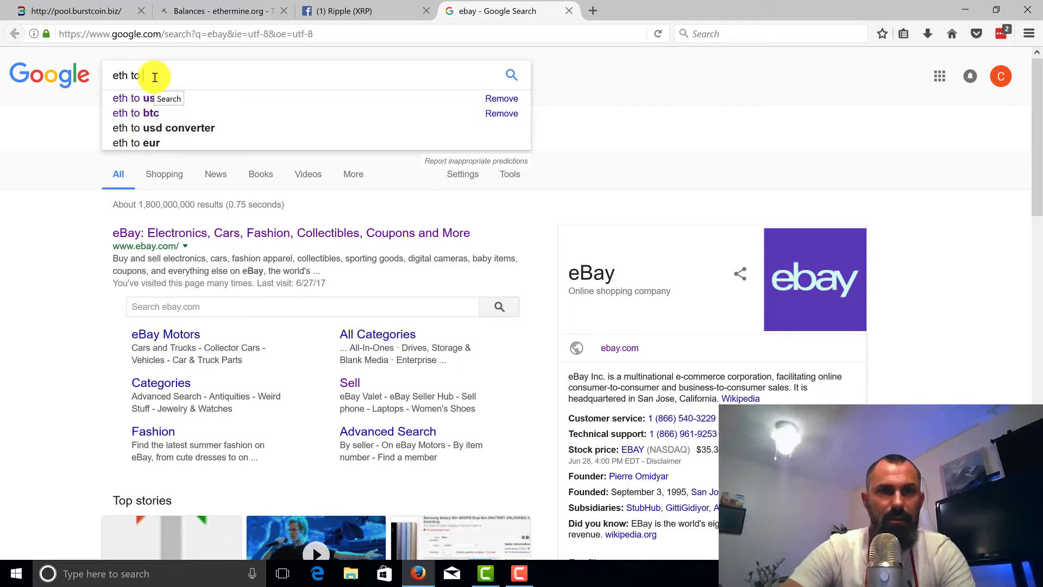
pyautogui.write('usd')
pyautogui.press('Return')
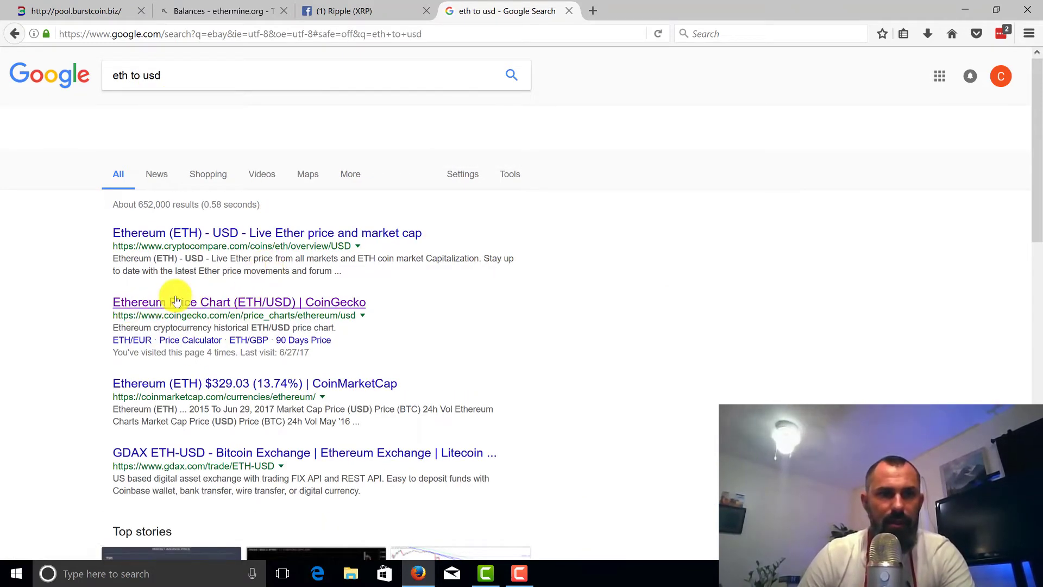
# Step: Open the CoinGecko ETH/USD price chart result and scroll down to the converter
pyautogui.click(206, 303)
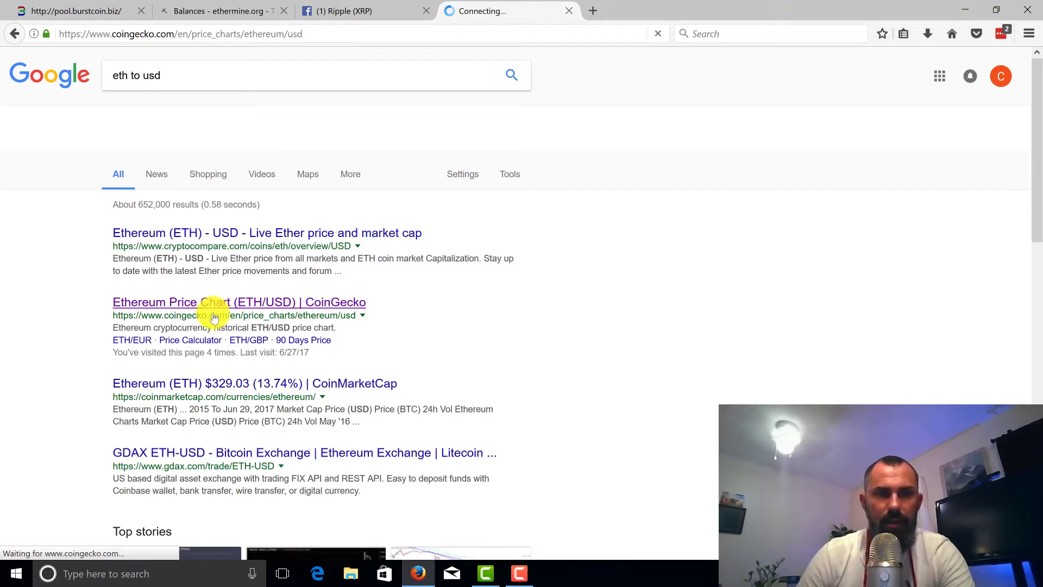
pyautogui.scroll(-5, 242, 309)
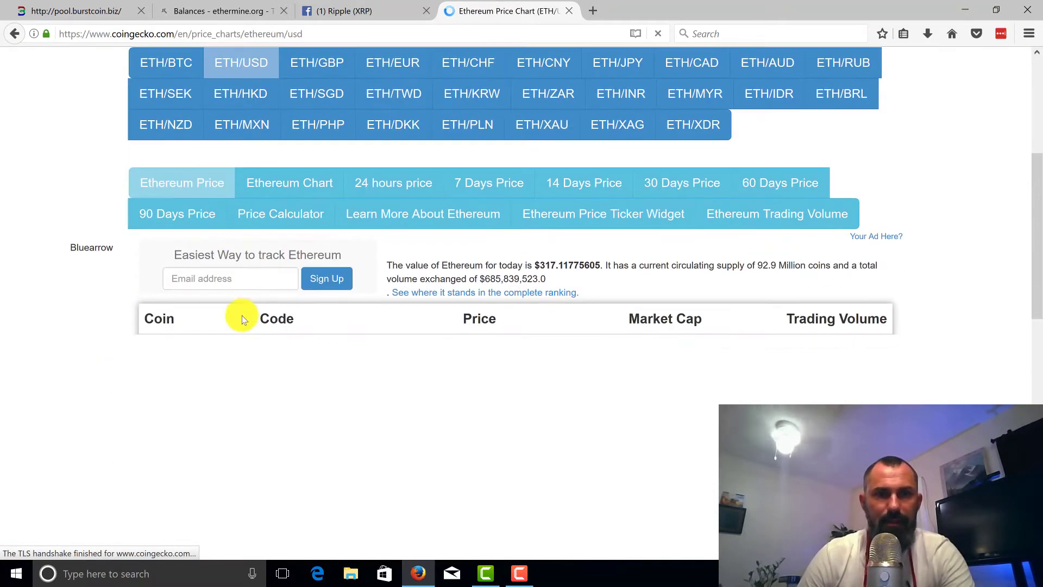
pyautogui.scroll(-1, 304, 337)
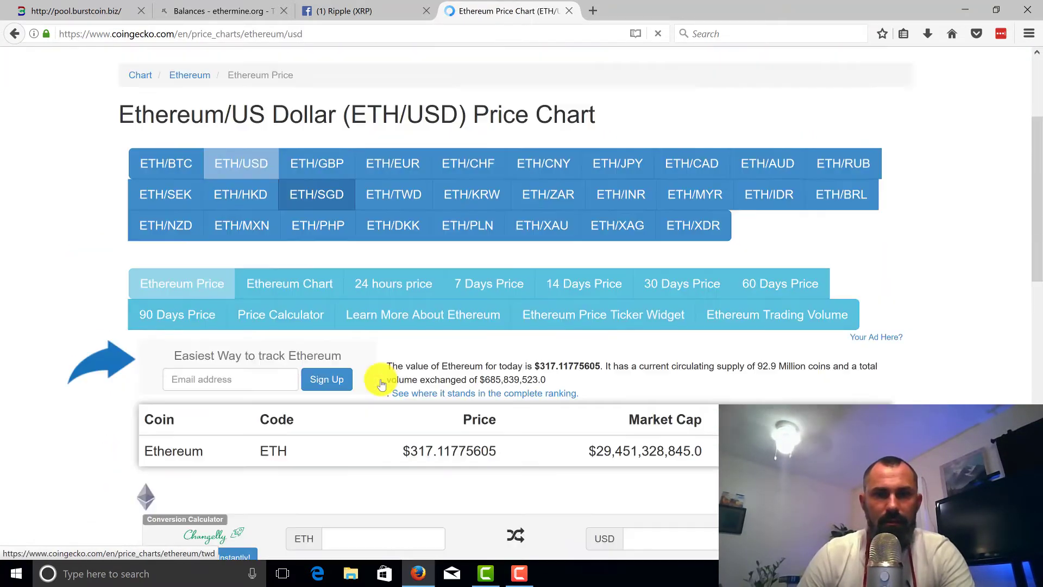
pyautogui.scroll(-3, 519, 320)
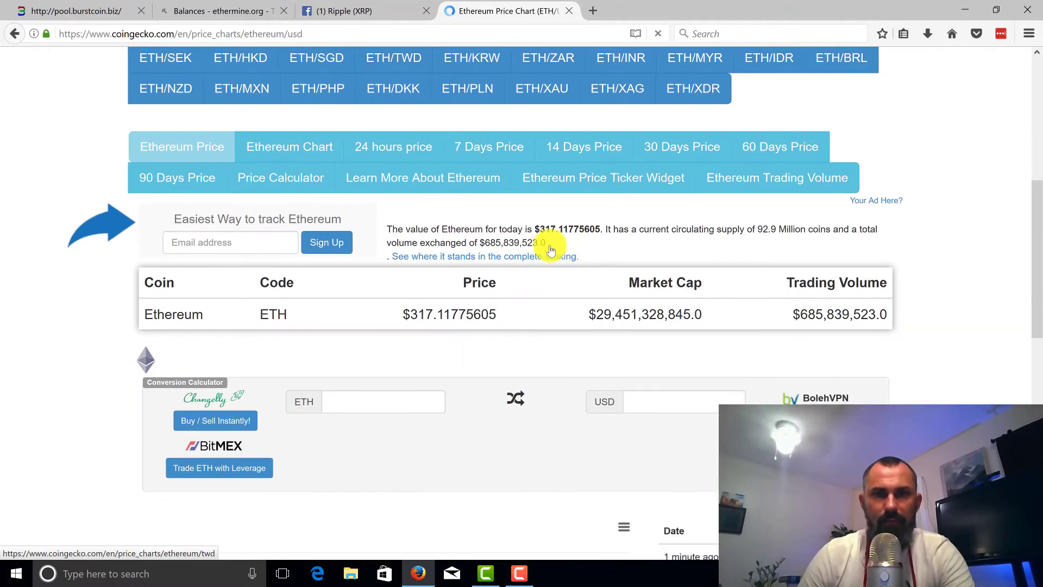
pyautogui.scroll(-5, 543, 263)
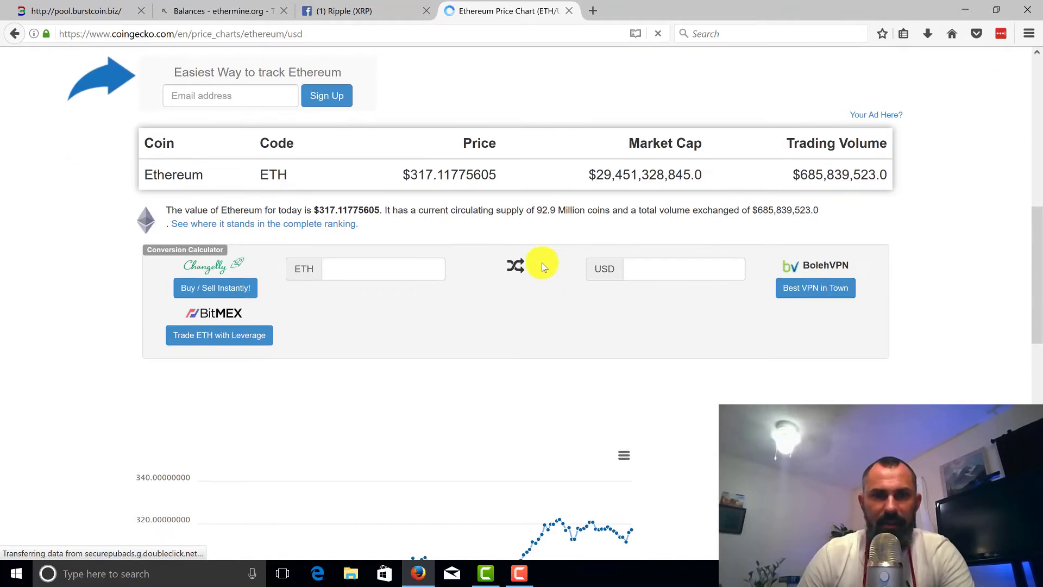
# Step: Convert 0.001 ETH to USD, select the $317.11775605 price, then clear the ETH amount
pyautogui.click(346, 270)
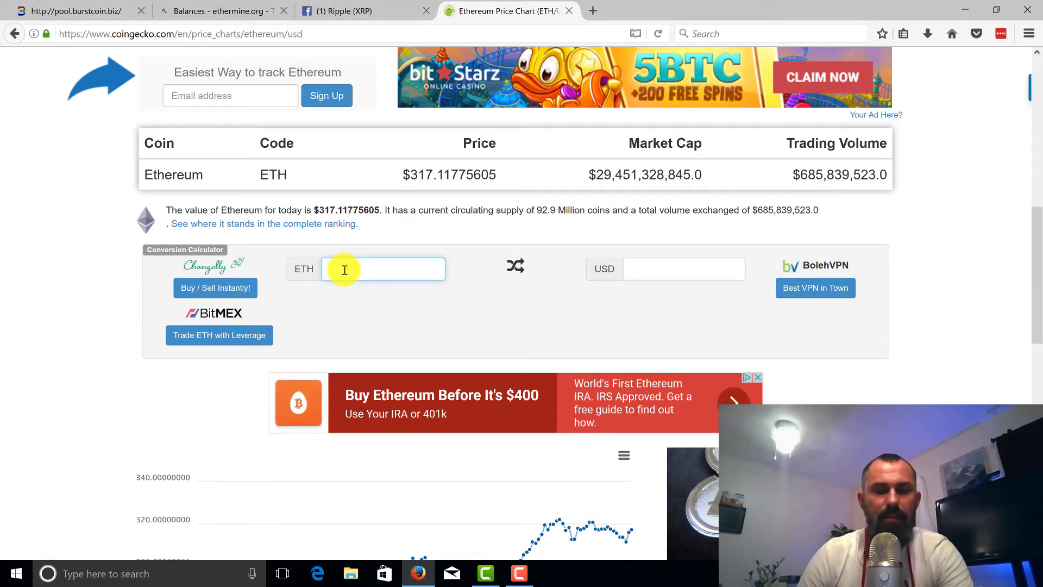
pyautogui.write('0.001')
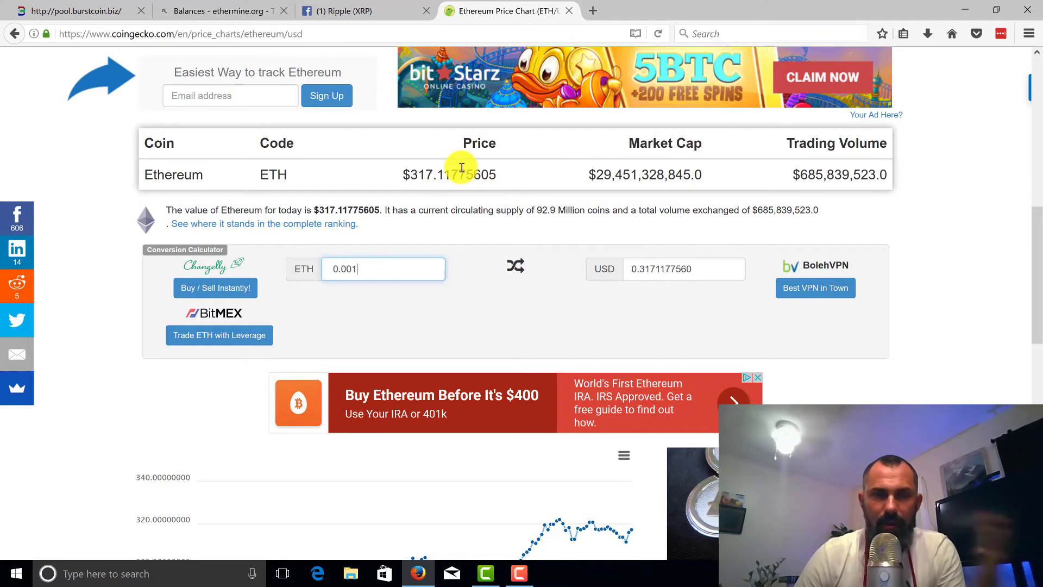
pyautogui.moveTo(403, 173); pyautogui.dragTo(503, 175)
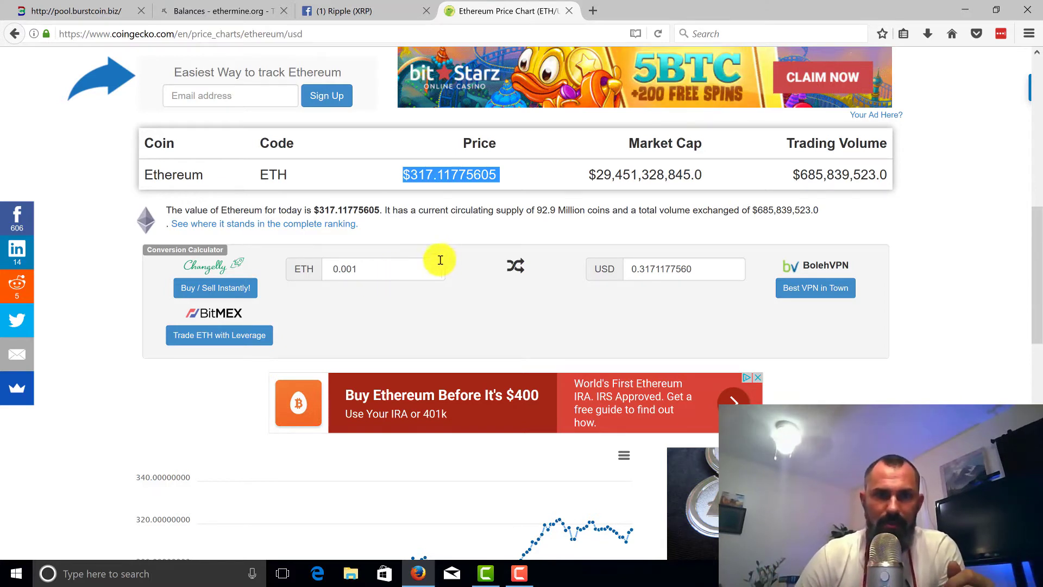
pyautogui.click(384, 271)
pyautogui.press('BackSpace')
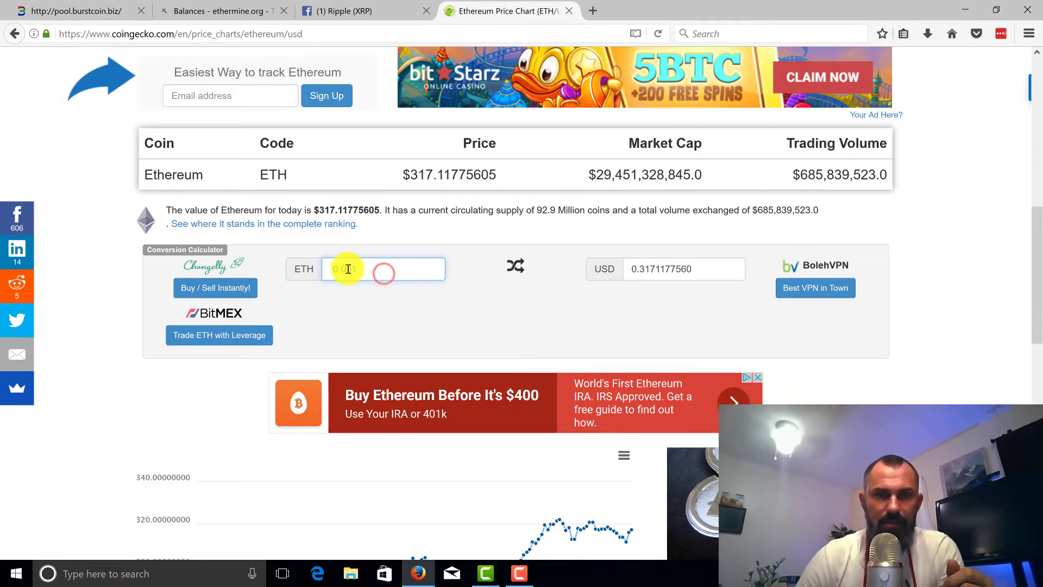
# Step: Re-enter 0.001 ETH, then search Google for 'my ip' and select the public IP shown
pyautogui.write('0.001')
pyautogui.click(373, 11)
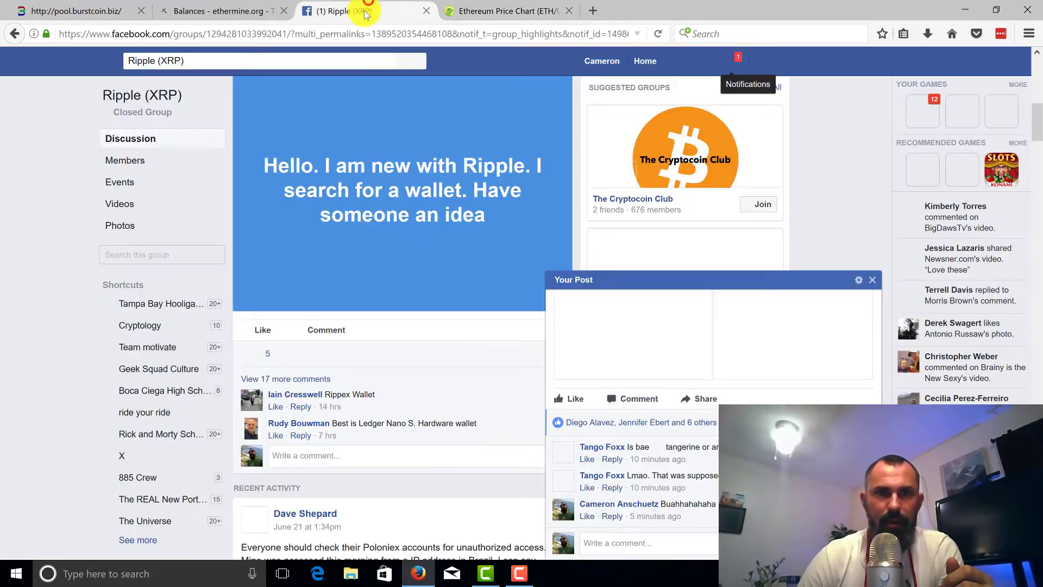
pyautogui.click(241, 6)
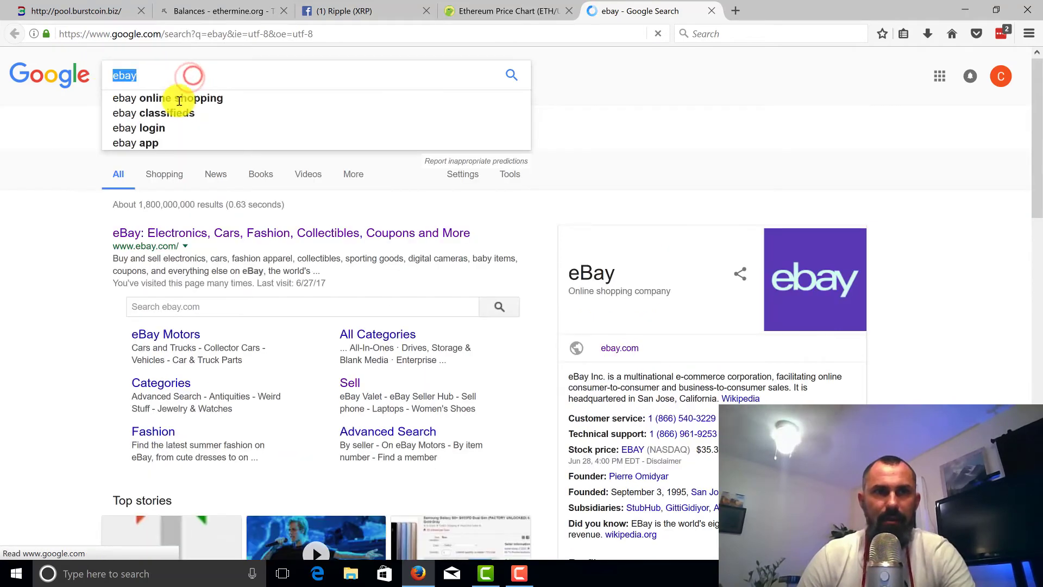
pyautogui.write('my ip')
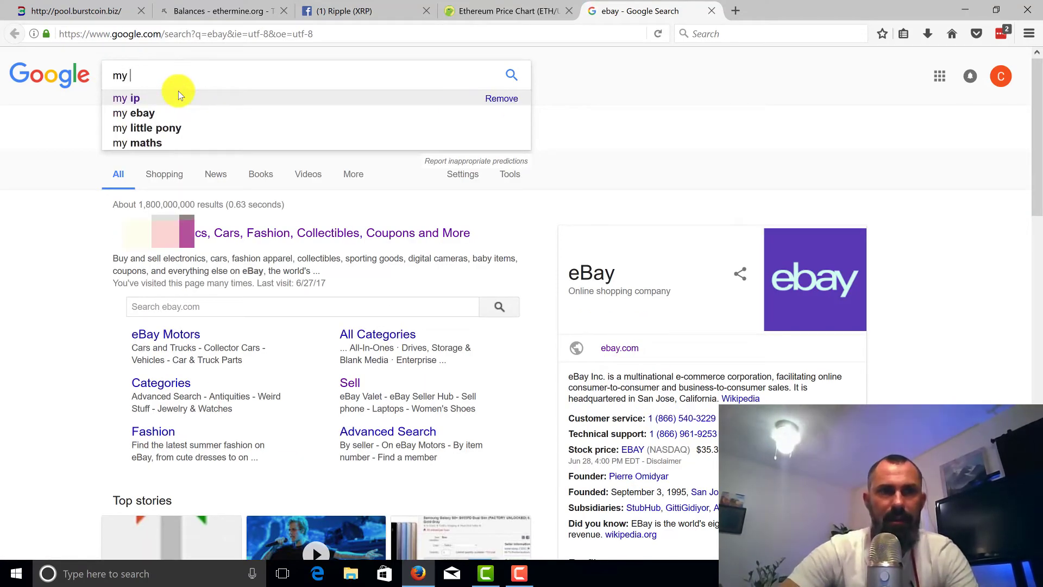
pyautogui.click(179, 93)
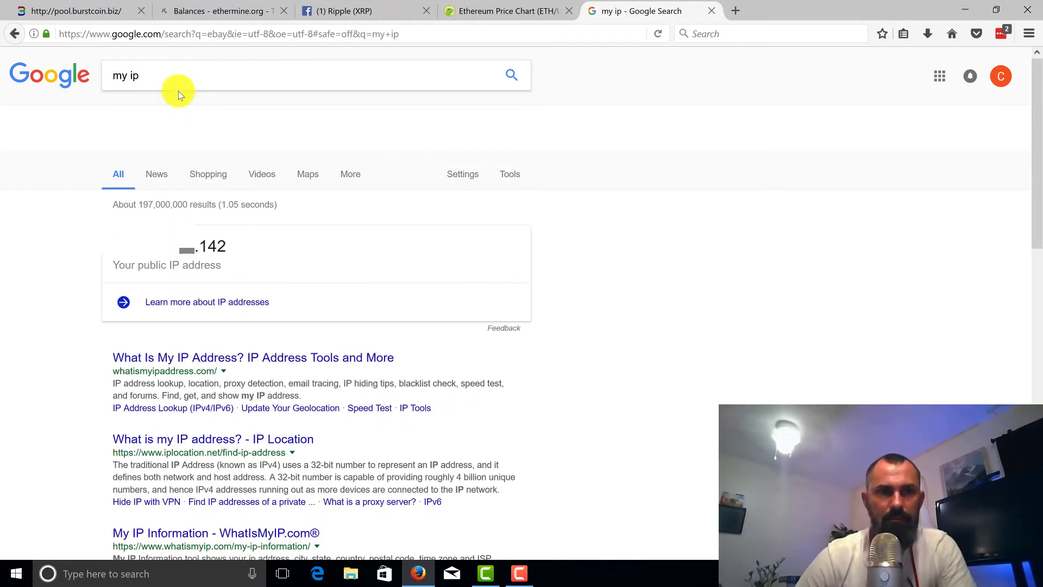
pyautogui.moveTo(113, 255); pyautogui.dragTo(228, 248)
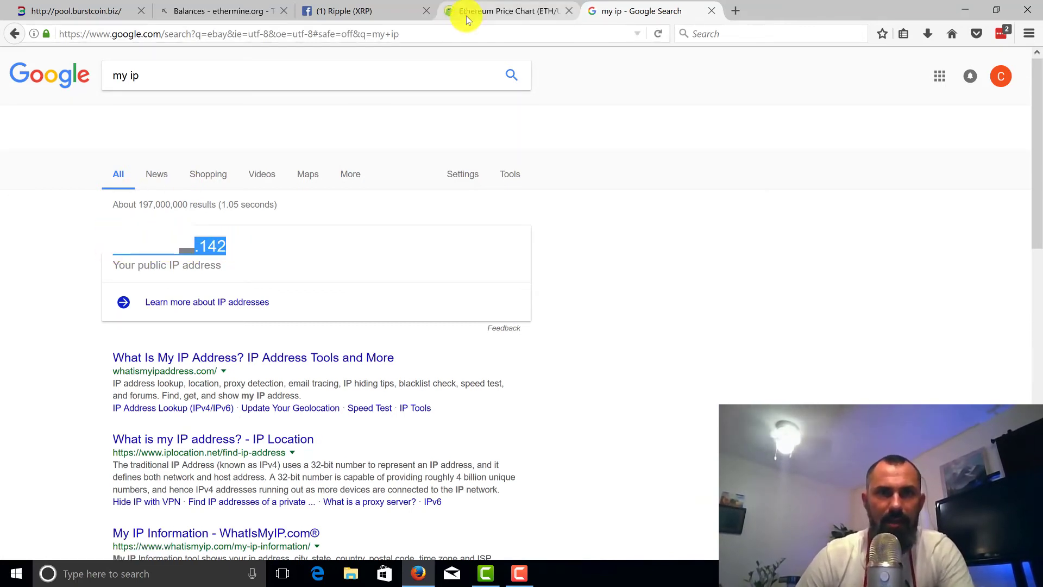
# Step: Paste the public IP into Ethermine's IP validation field and save the miner settings
pyautogui.click(246, 12)
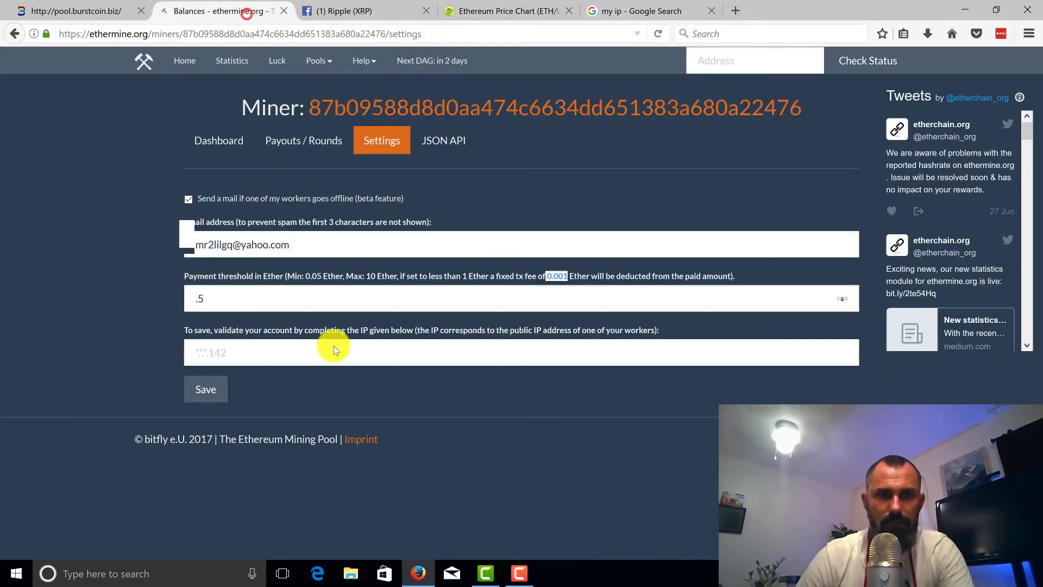
pyautogui.click(275, 354)
pyautogui.write('68.200.126.142')
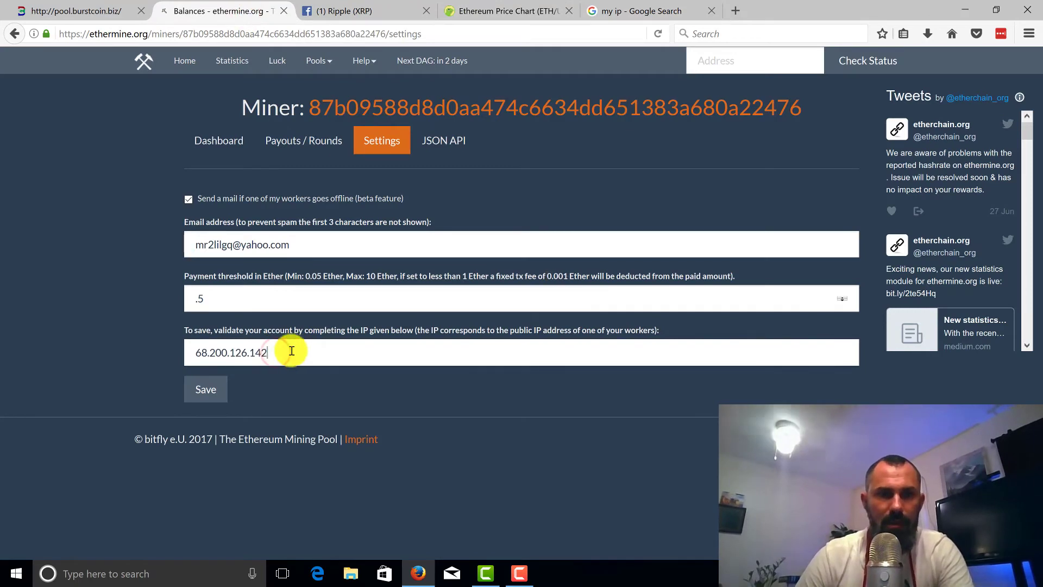
pyautogui.click(206, 390)
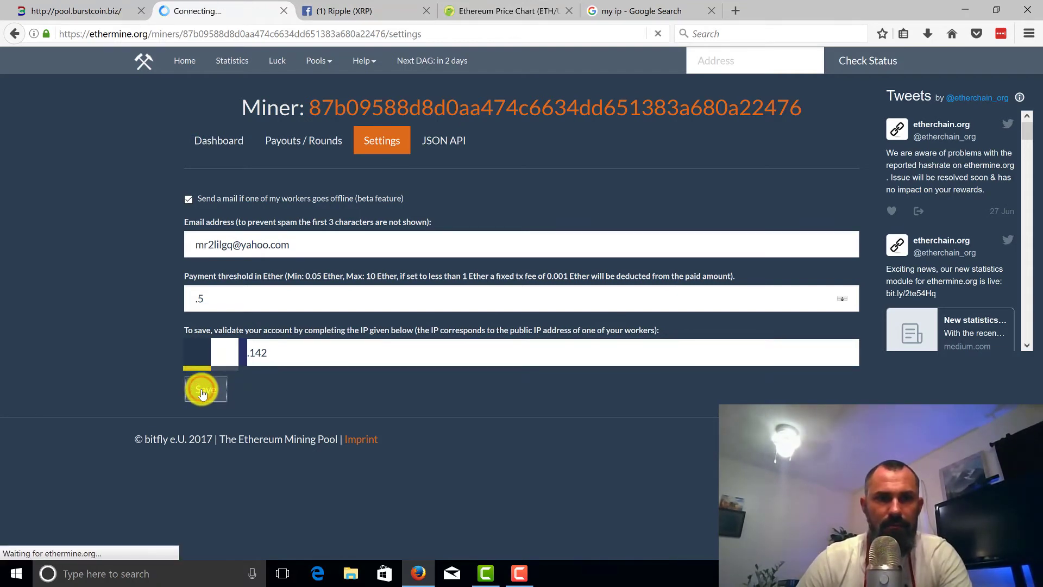